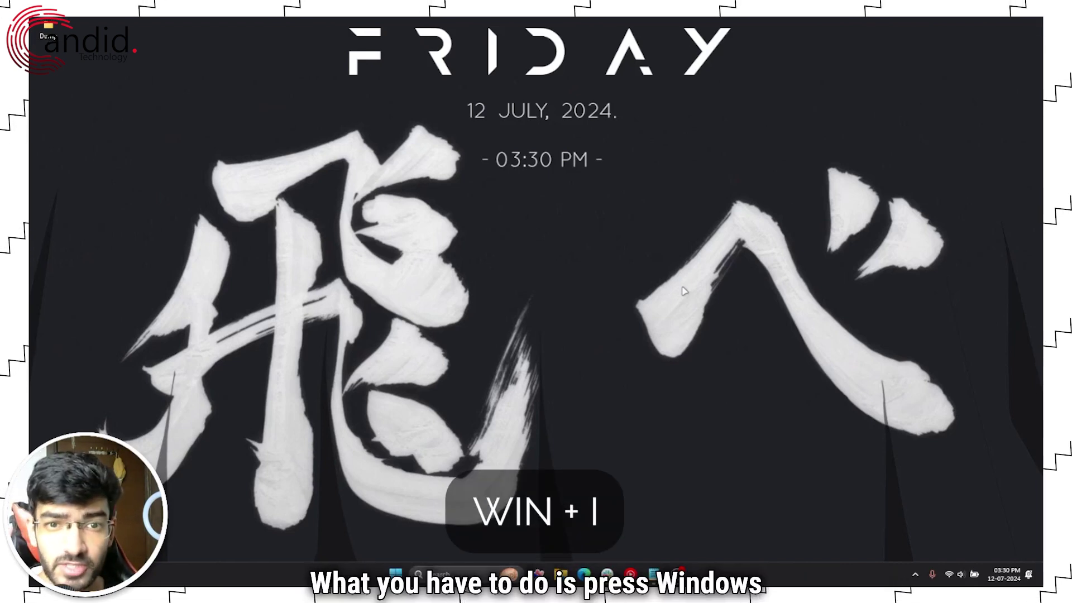
Go from Windows Settings to Network & internet and then the VPN page
{"action": "key", "text": "super+i"}
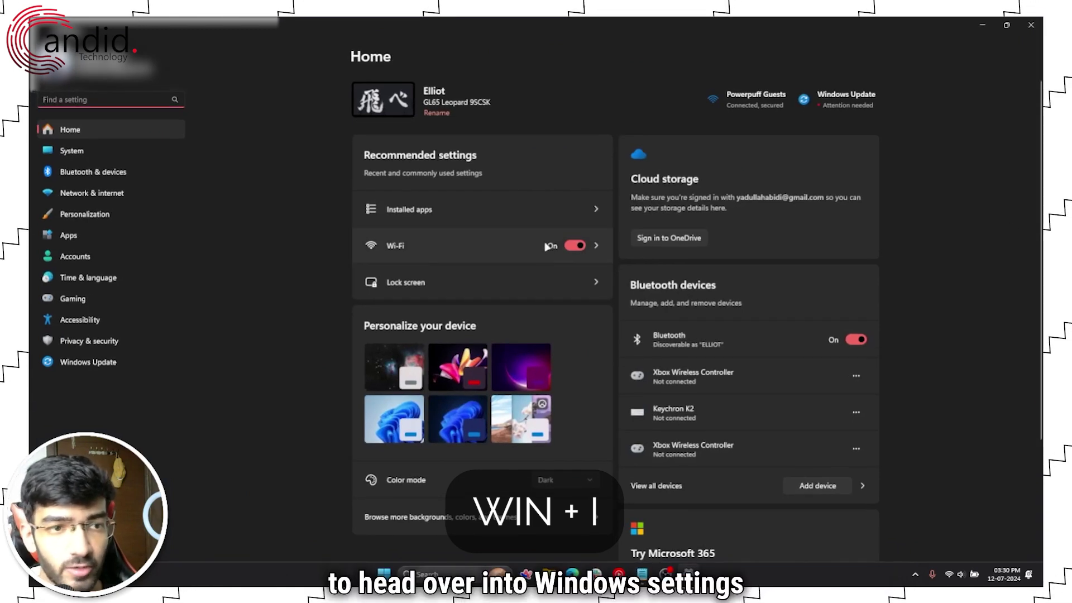
{"action": "type", "text": "`"}
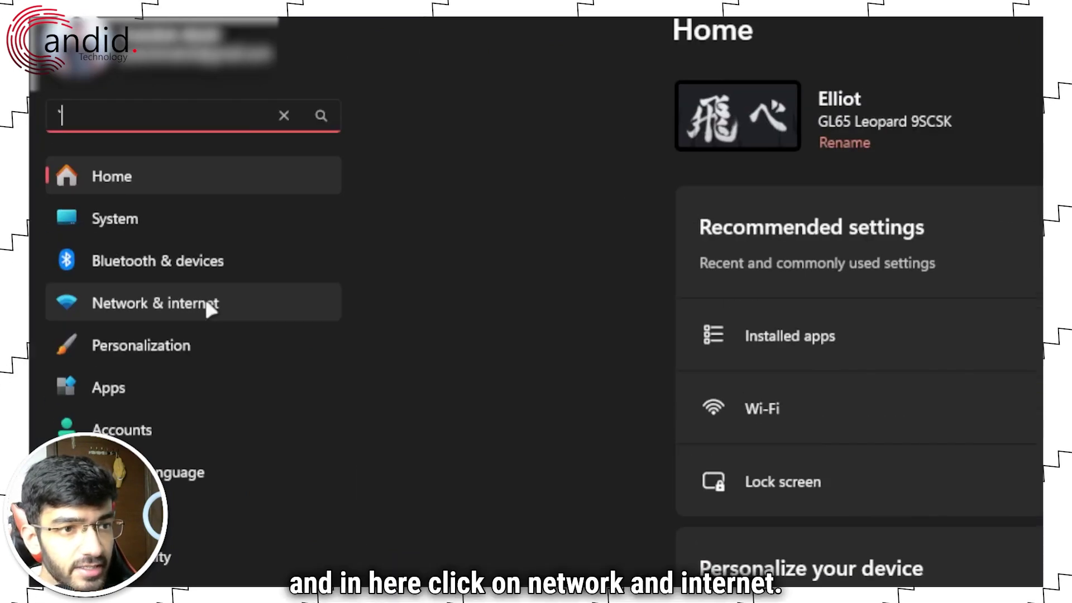
{"action": "left_click", "coordinate": [207, 303]}
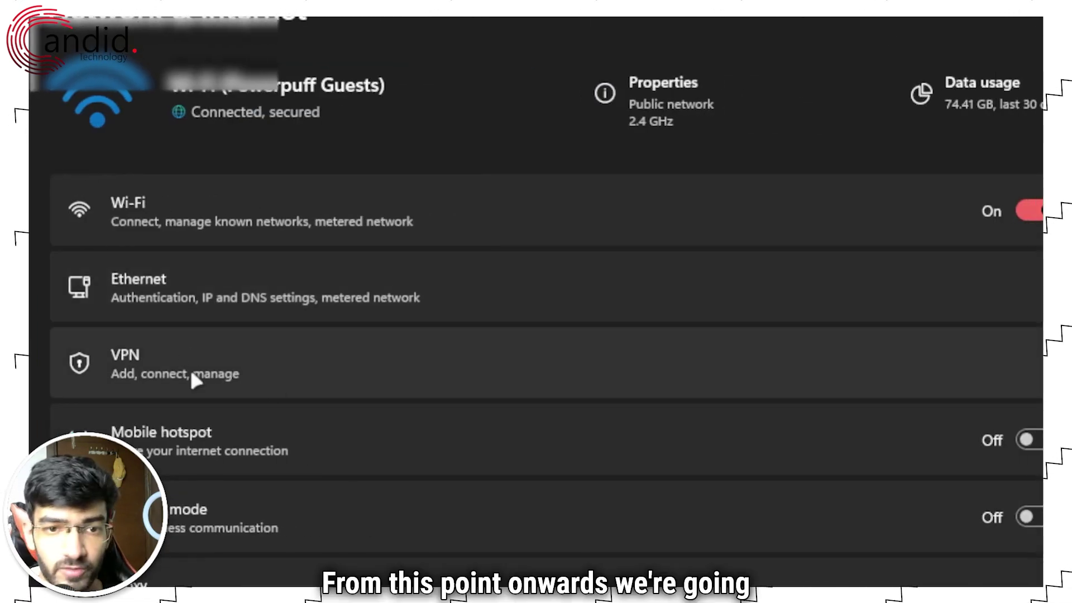
{"action": "left_click", "coordinate": [252, 373]}
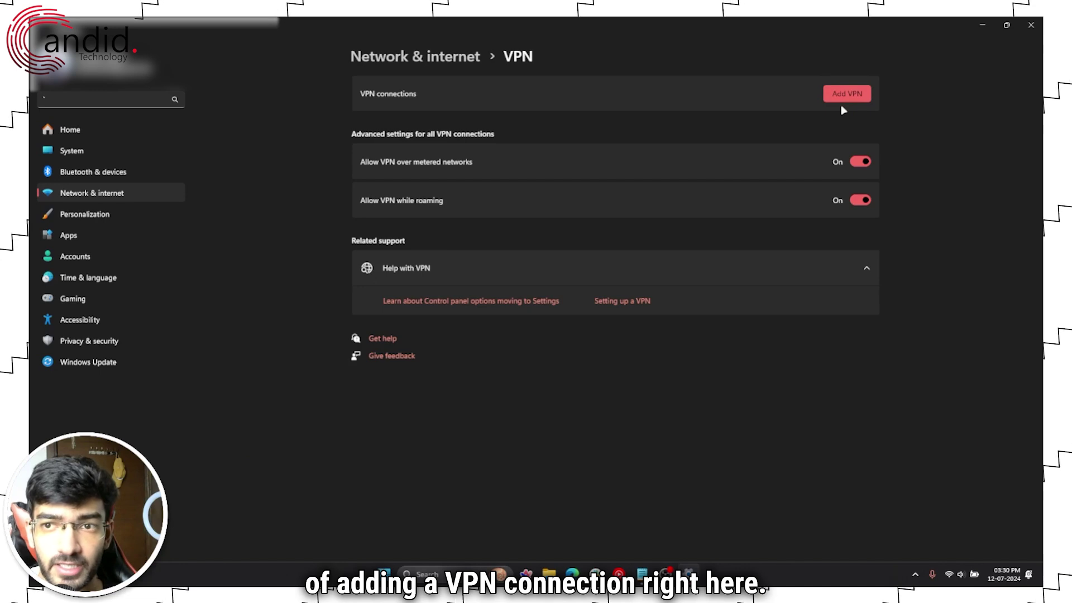
Add a Windows (built-in) VPN connection with a test name, then open a new browser tab
{"action": "left_click", "coordinate": [847, 93]}
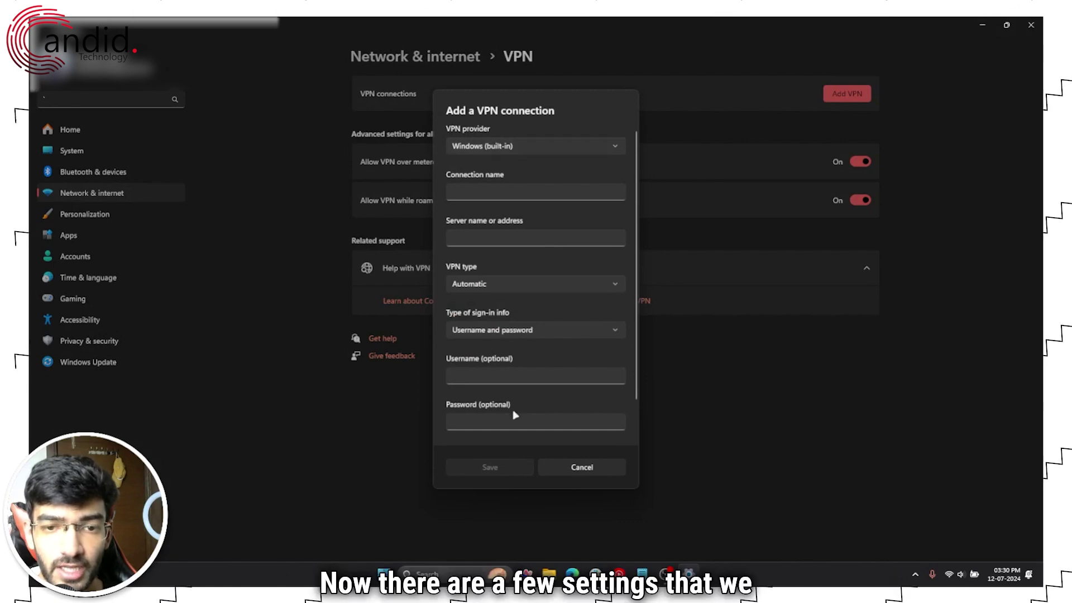
{"action": "left_click", "coordinate": [544, 151]}
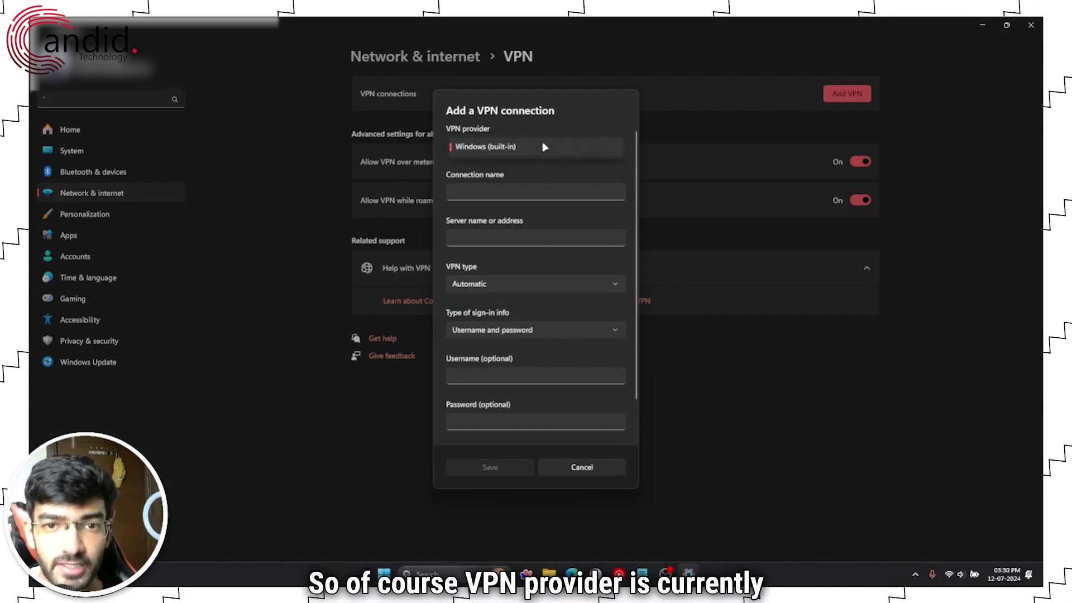
{"action": "left_click", "coordinate": [545, 147]}
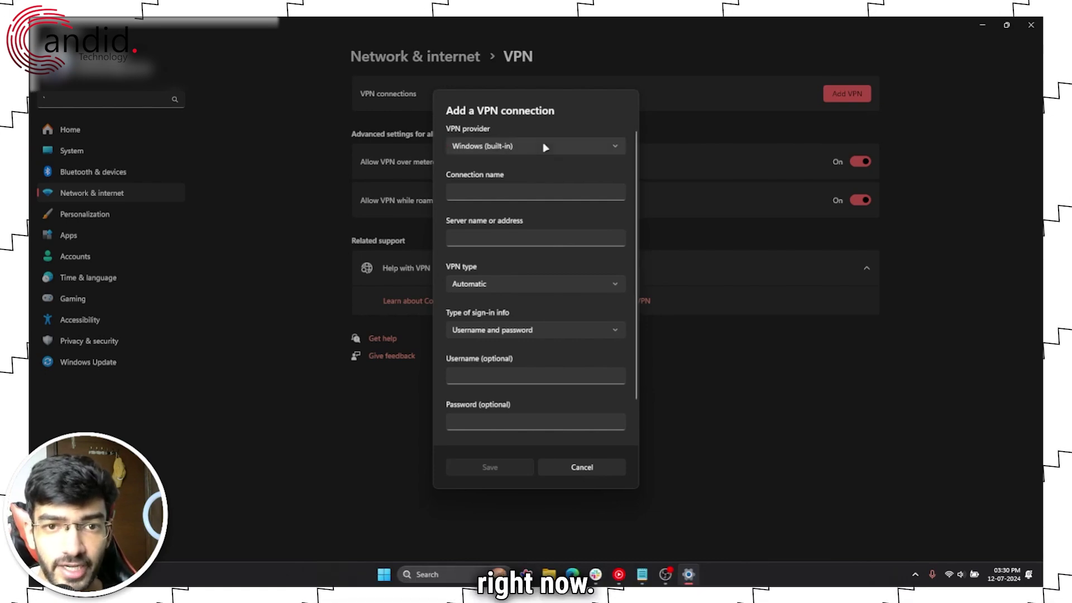
{"action": "left_click", "coordinate": [534, 194]}
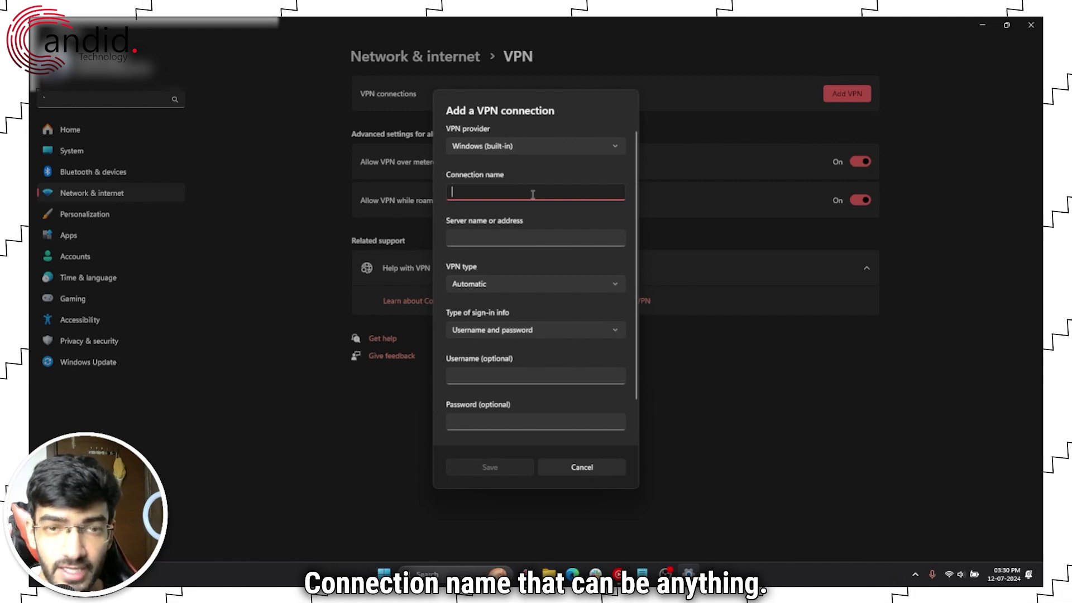
{"action": "type", "text": "Yadu"}
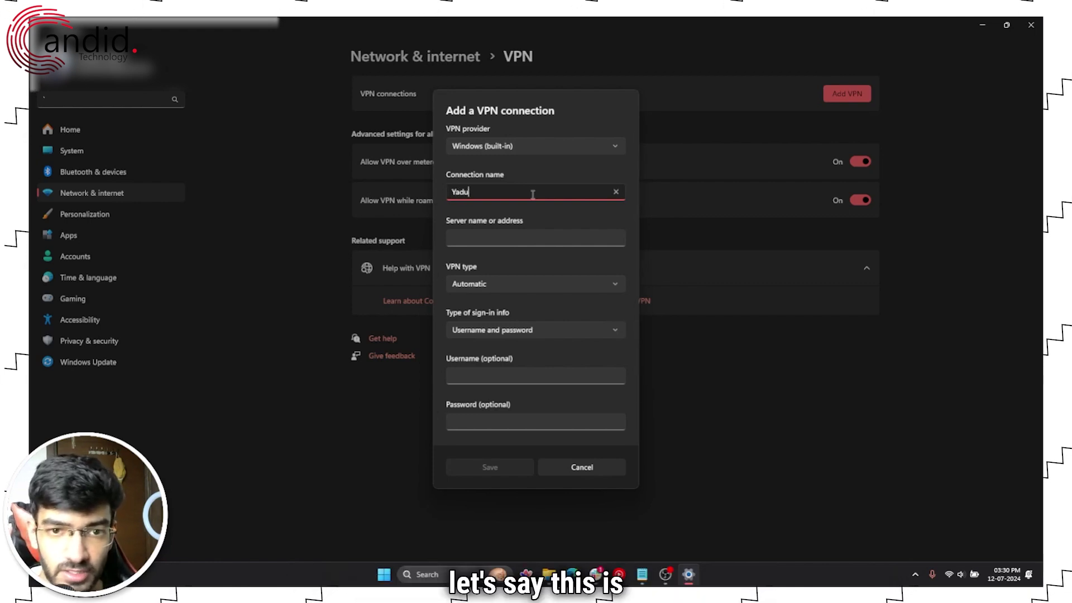
{"action": "type", "text": "llah's Te"}
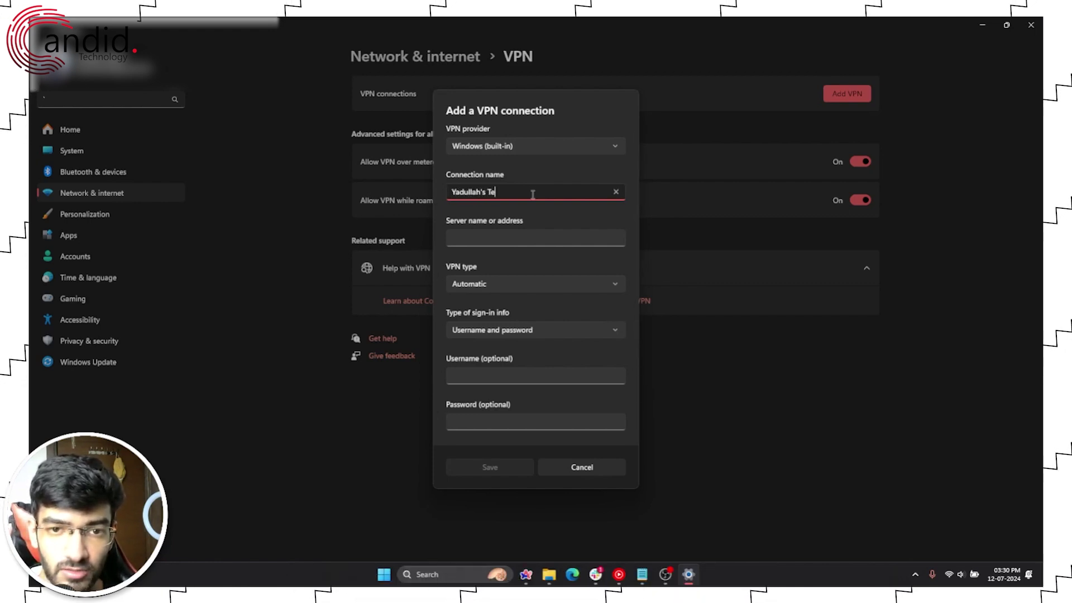
{"action": "type", "text": "st VPN"}
{"action": "key", "text": "Tab"}
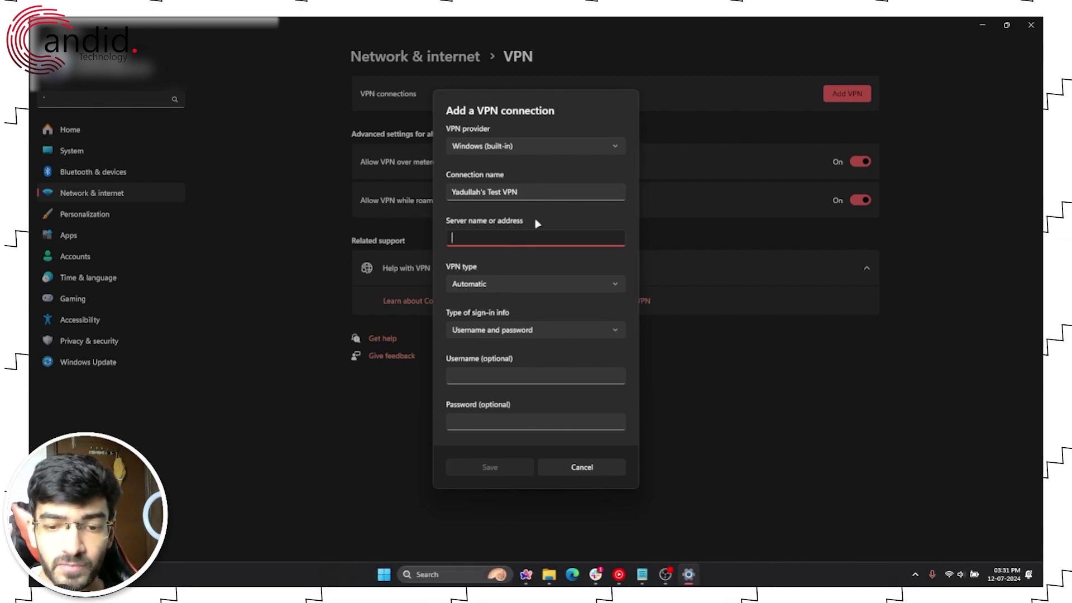
{"action": "mouse_move", "coordinate": [526, 422]}
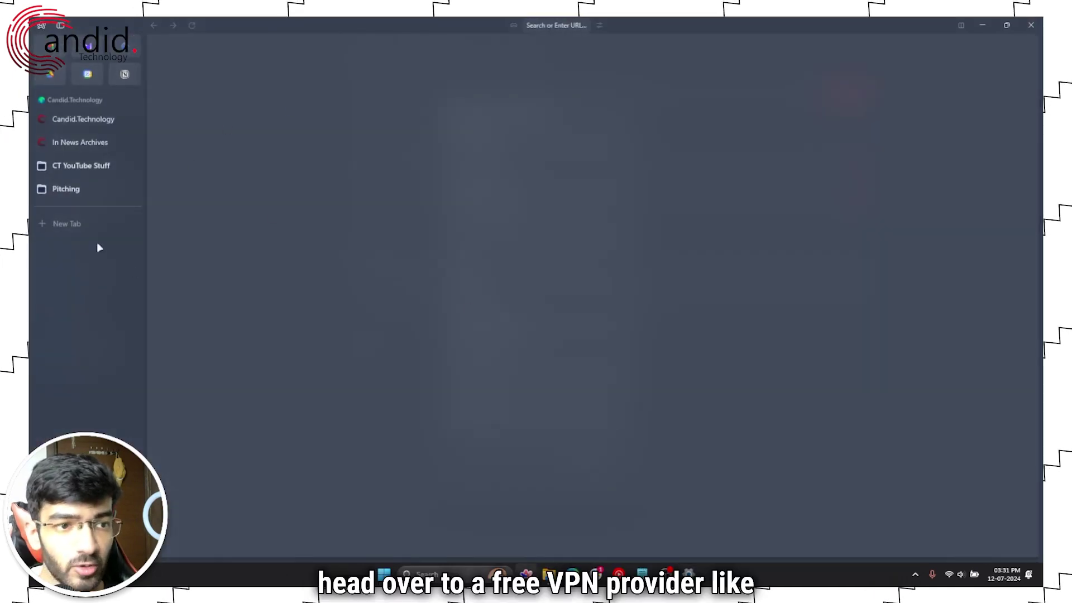
{"action": "key", "text": "ctrl+t"}
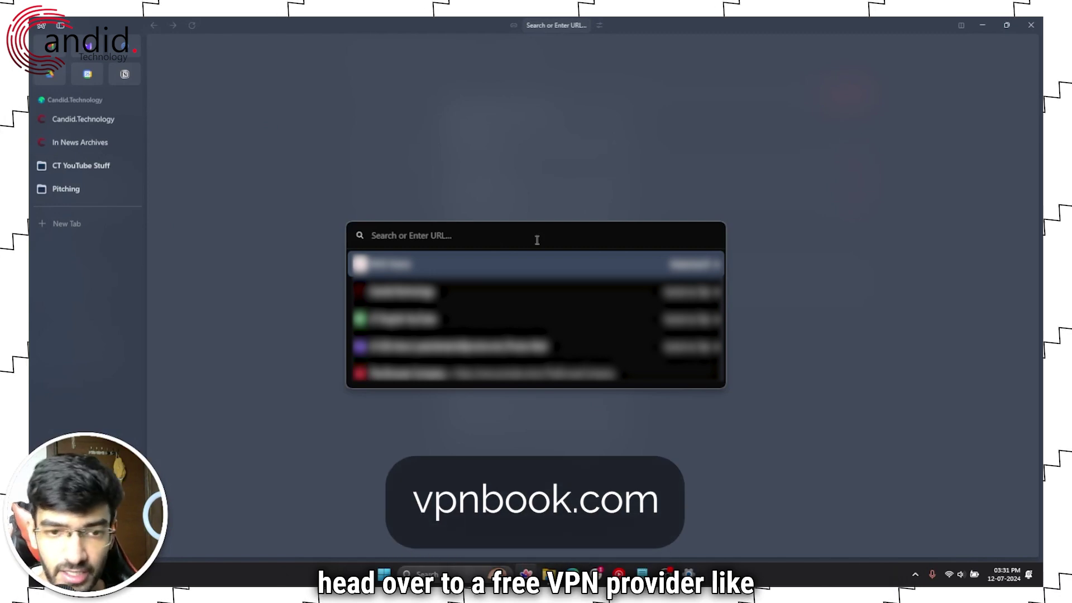
{"action": "type", "text": "vpnbook.com"}
Load vpnbook.com, show its PPTP server list, and copy the US1.vpnbook.com address
{"action": "key", "text": "Return"}
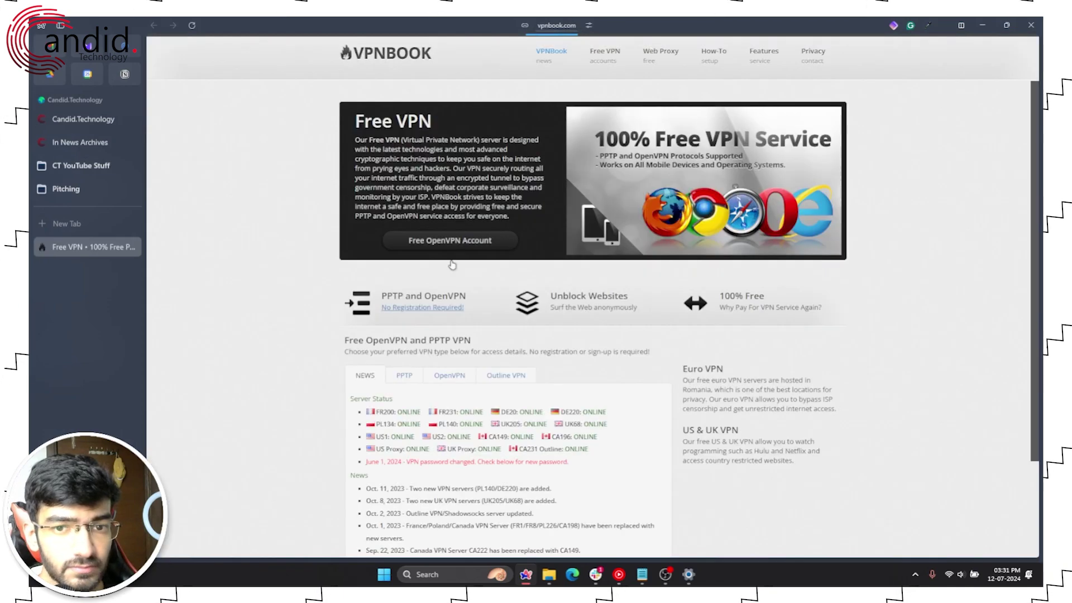
{"action": "key", "text": "ctrl+s"}
{"action": "scroll", "coordinate": [540, 285], "scroll_direction": "down", "scroll_amount": 1}
{"action": "scroll", "coordinate": [540, 300], "scroll_direction": "down", "scroll_amount": 1}
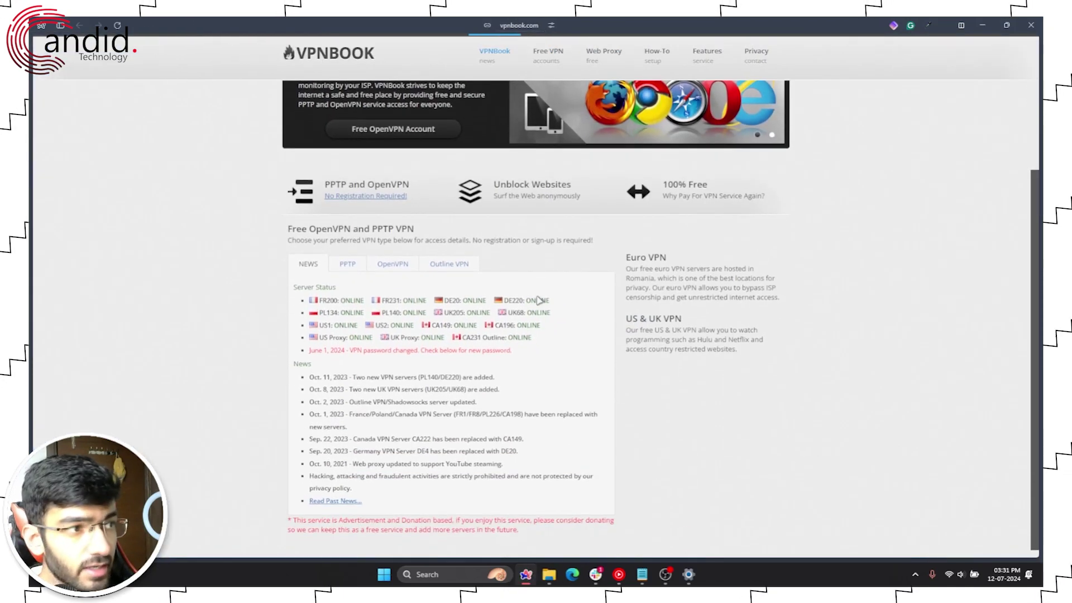
{"action": "left_click", "coordinate": [355, 259]}
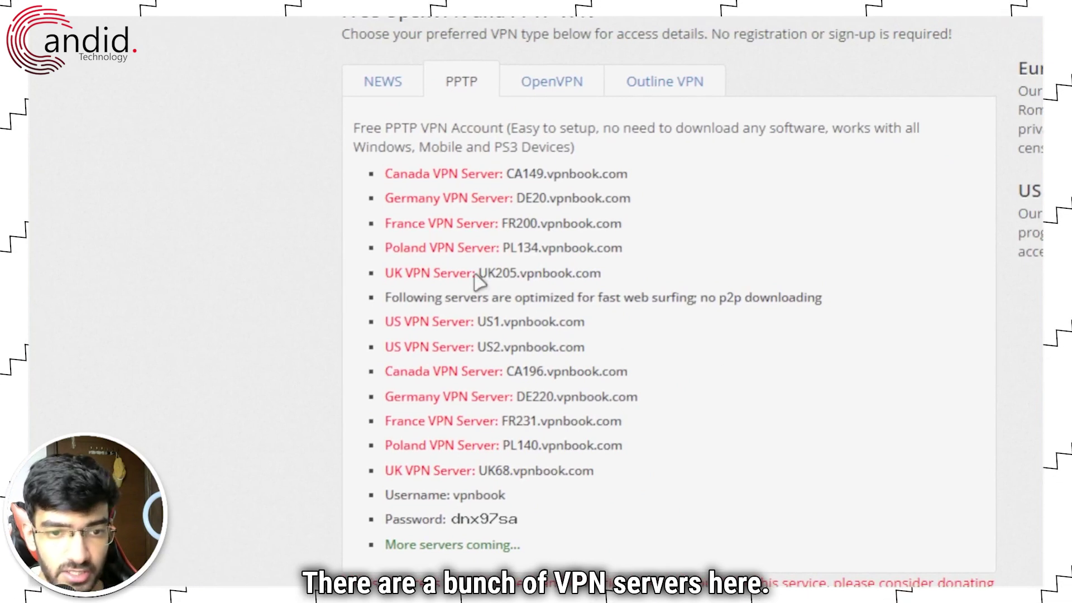
{"action": "left_click_drag", "start_coordinate": [478, 322], "coordinate": [582, 330]}
{"action": "key", "text": "ctrl+c"}
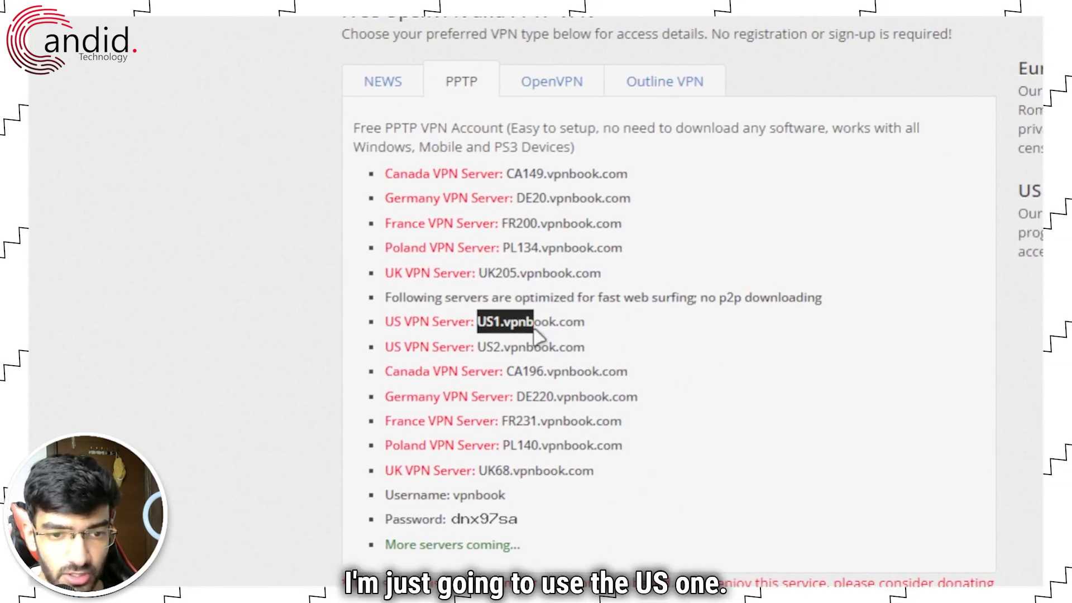
{"action": "key", "text": "alt+Tab"}
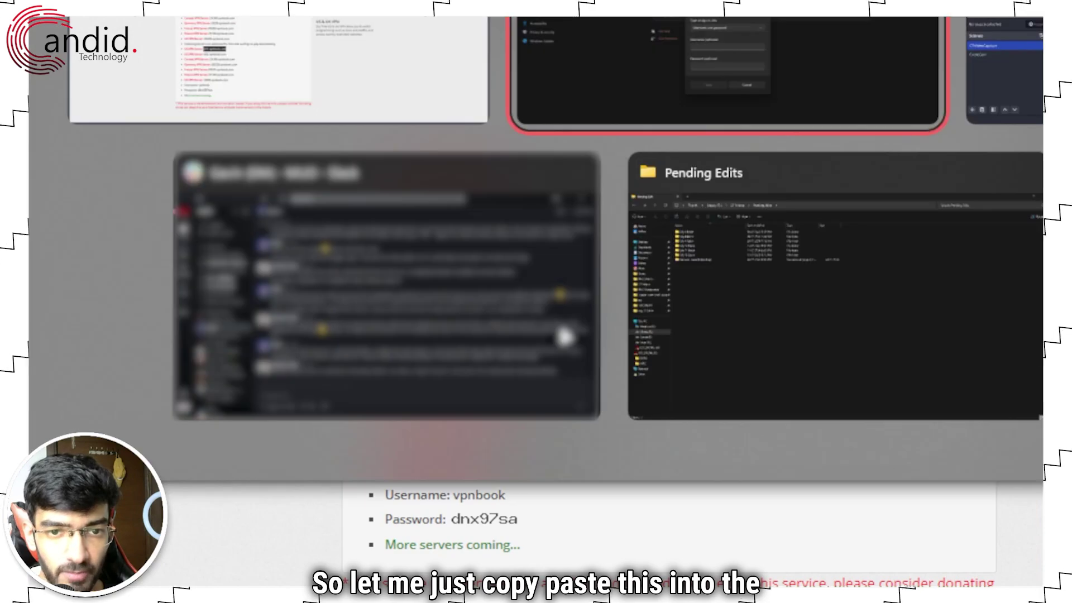
Paste US1.vpnbook.com as the VPN server and select VPNBook's shared login details
{"action": "key", "text": "ctrl+v"}
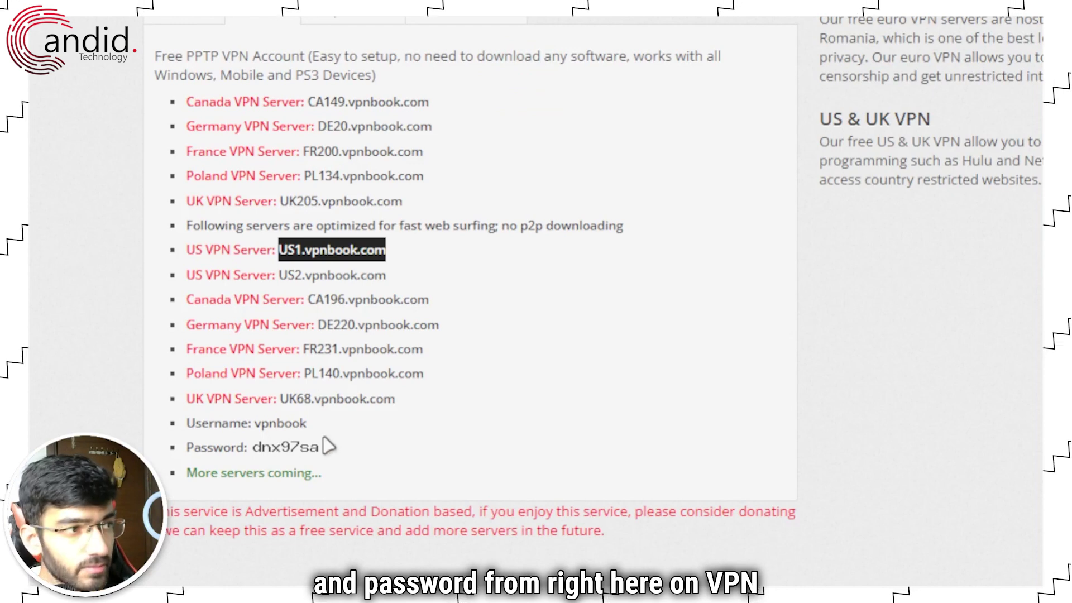
{"action": "left_click_drag", "start_coordinate": [255, 424], "coordinate": [334, 442]}
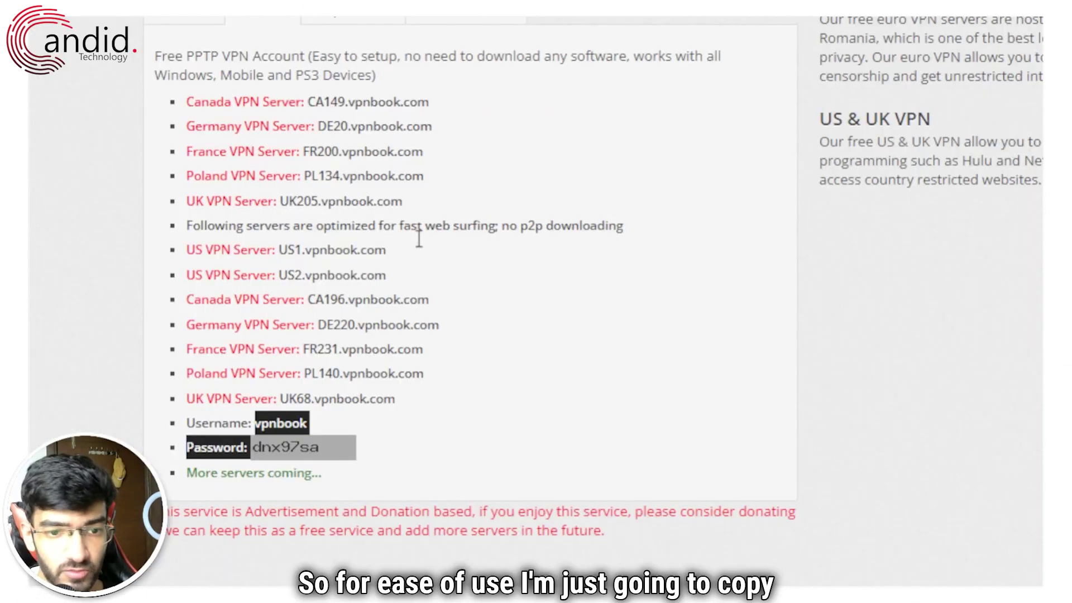
Copy 'vpnbook' from the VPNBook page into the connection's Username field
{"action": "left_click", "coordinate": [272, 406]}
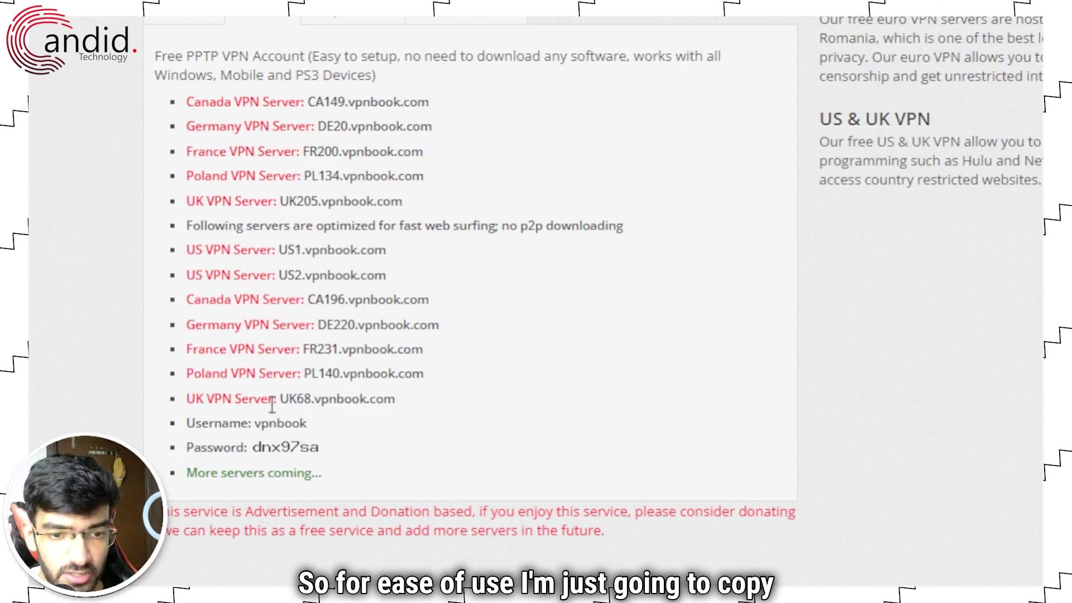
{"action": "double_click", "coordinate": [280, 423]}
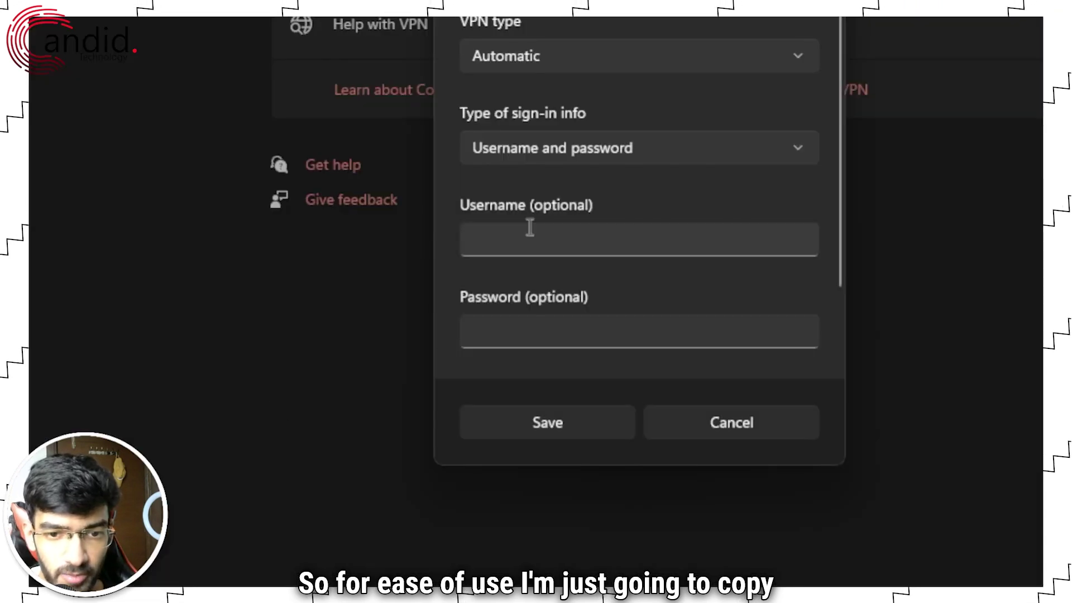
{"action": "left_click", "coordinate": [528, 237]}
{"action": "type", "text": "vpnbook"}
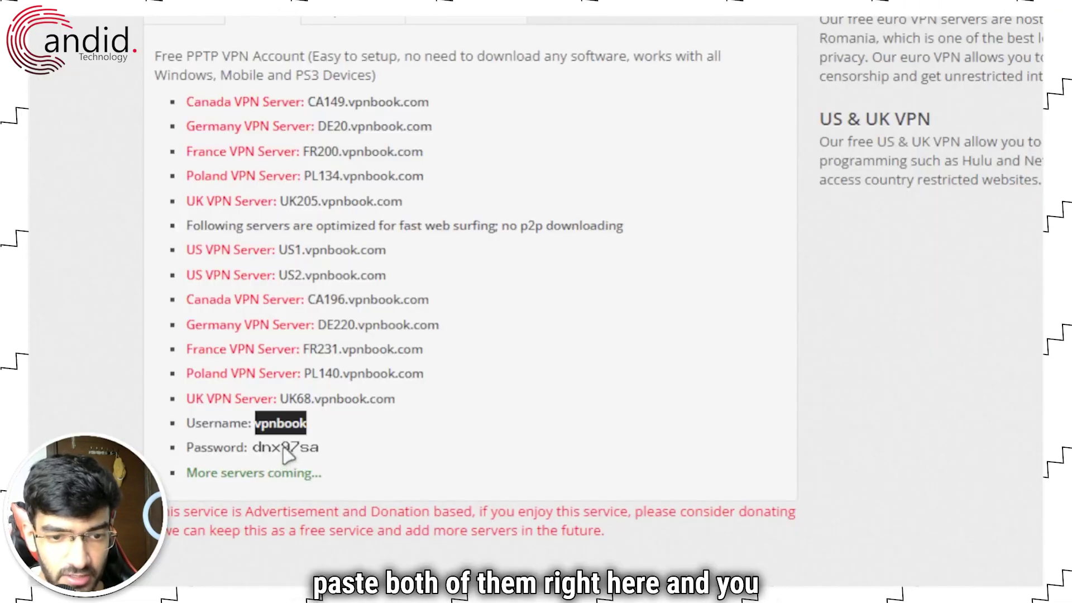
{"action": "left_click", "coordinate": [256, 452]}
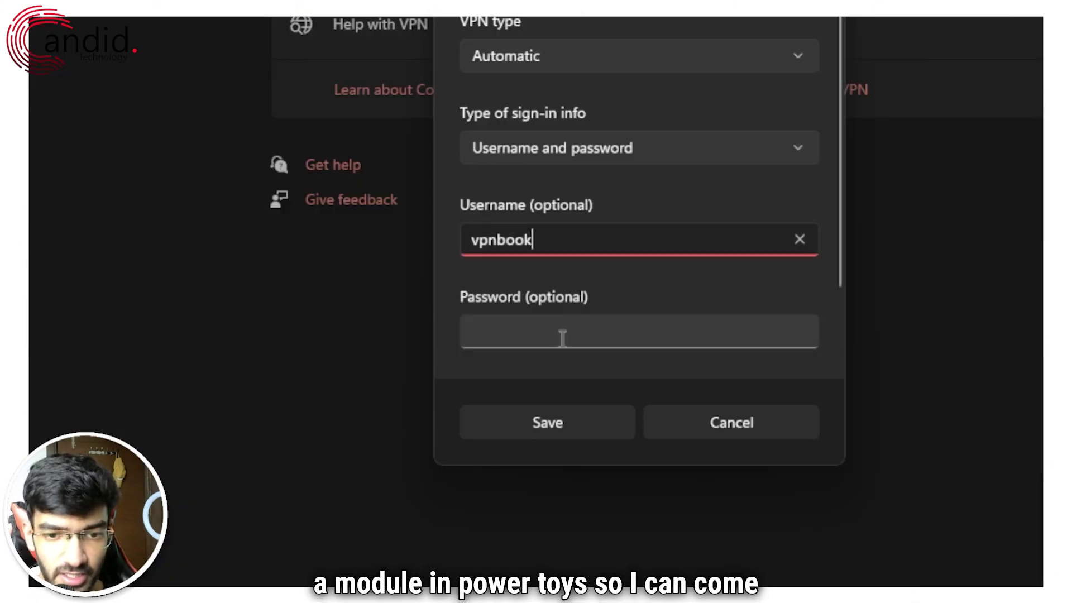
Paste the copied VPNBook password into the Password field and reveal it to verify
{"action": "left_click", "coordinate": [562, 337]}
{"action": "key", "text": "ctrl+v"}
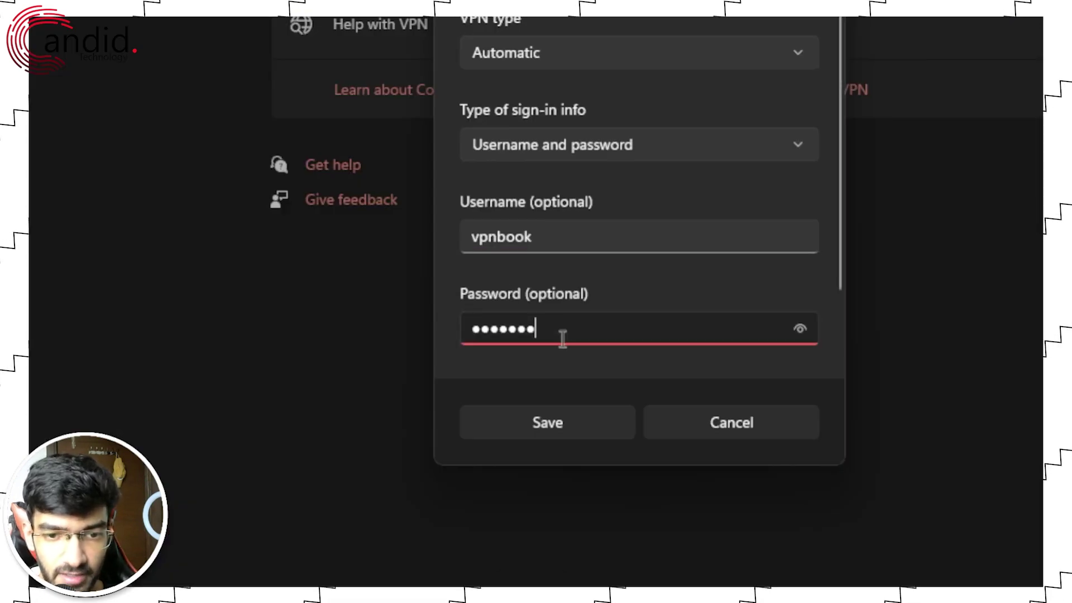
{"action": "left_click", "coordinate": [795, 328]}
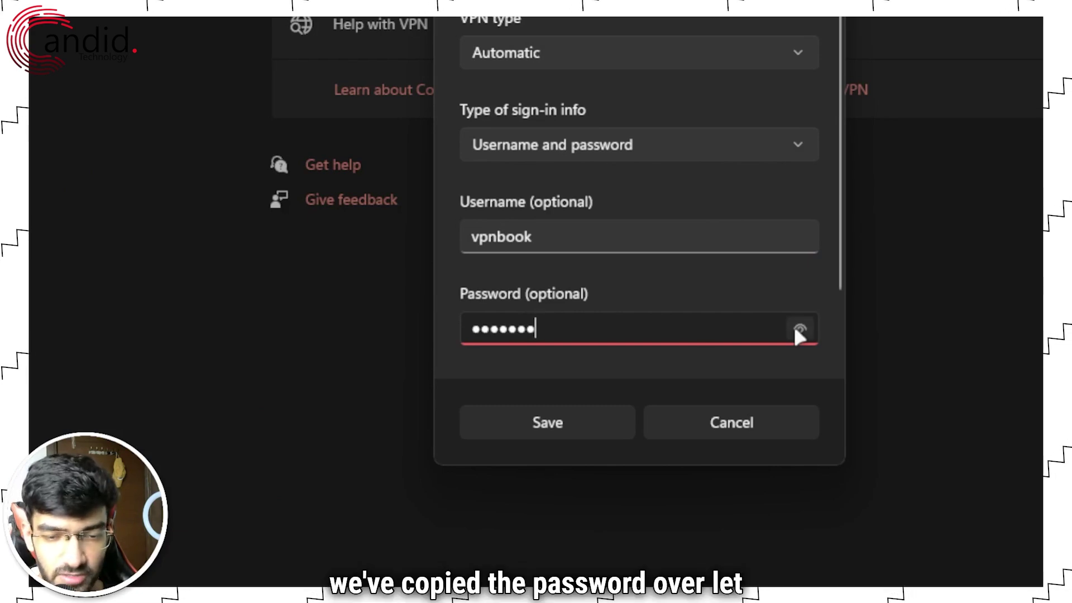
{"action": "key", "text": "alt+Tab"}
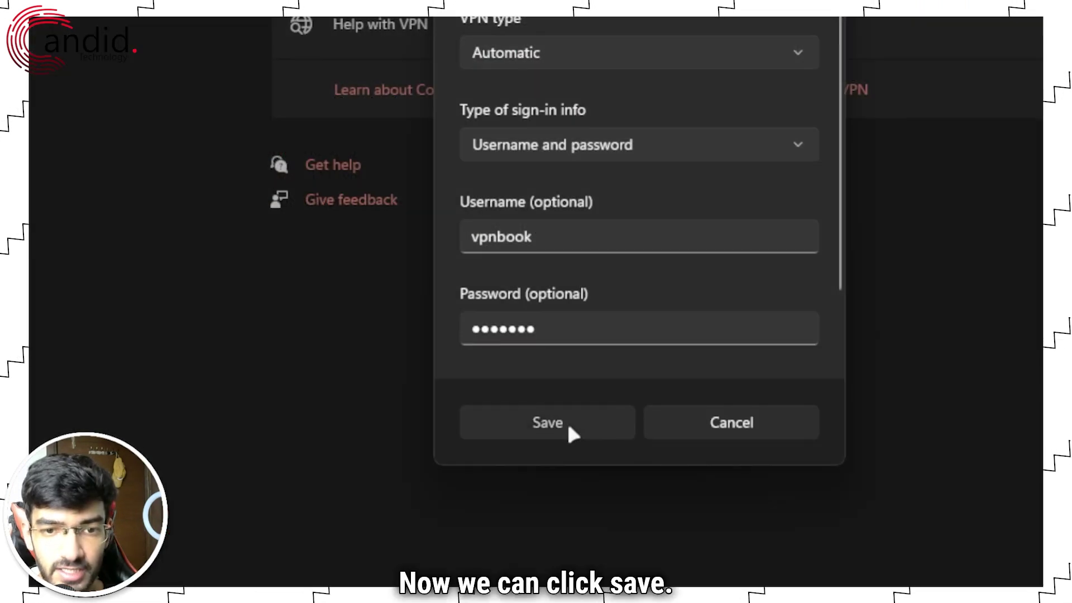
Save the test VPN connection, review its Advanced options, and connect to it
{"action": "left_click", "coordinate": [569, 433]}
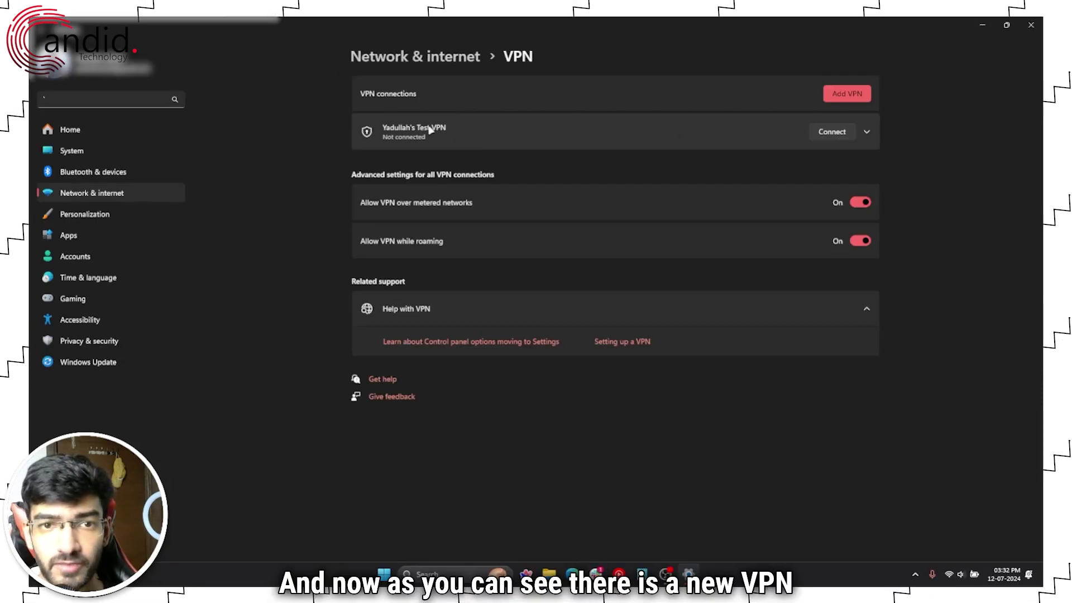
{"action": "left_click", "coordinate": [629, 129]}
{"action": "left_click", "coordinate": [768, 166]}
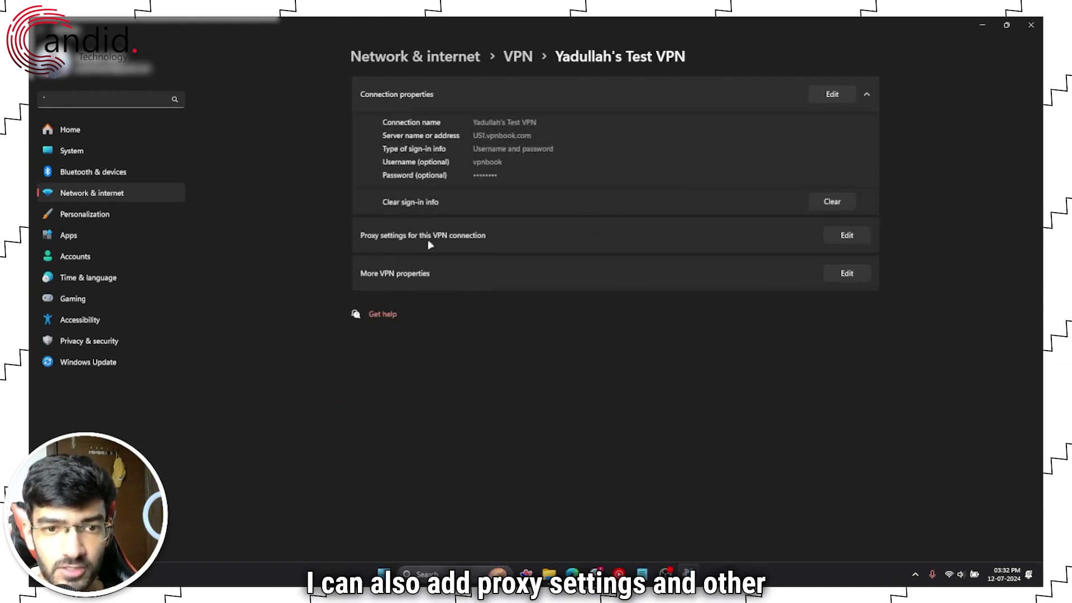
{"action": "left_click", "coordinate": [513, 58]}
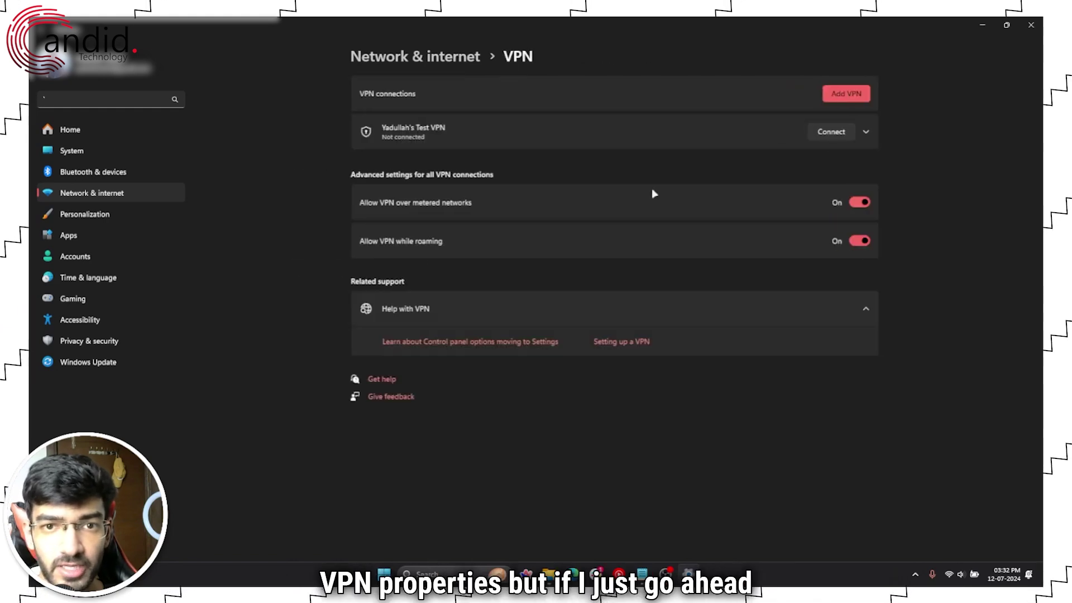
{"action": "left_click", "coordinate": [827, 132]}
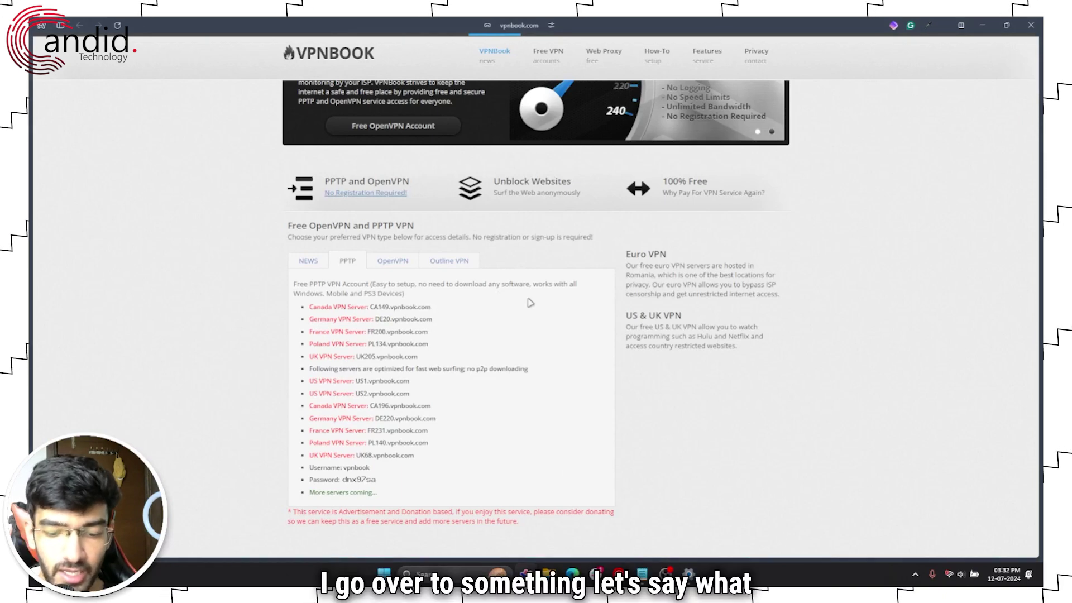
Search 'whats is my ip' and open whatismyipaddress.com, confirming IP 198.7.62.204 in London
{"action": "key", "text": "ctrl+l"}
{"action": "type", "text": "whats"}
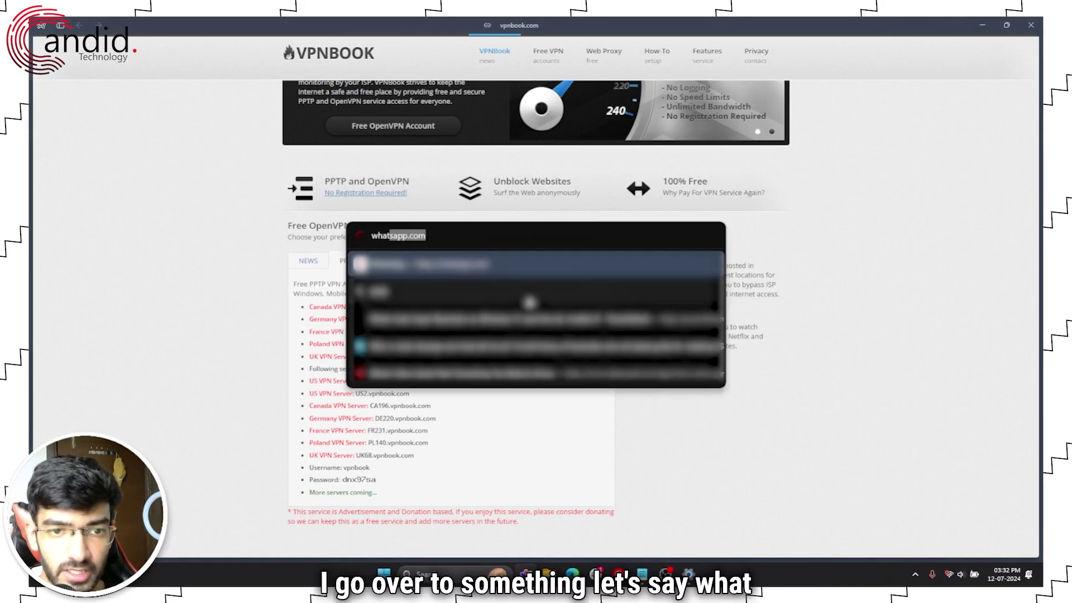
{"action": "type", "text": " is my ip"}
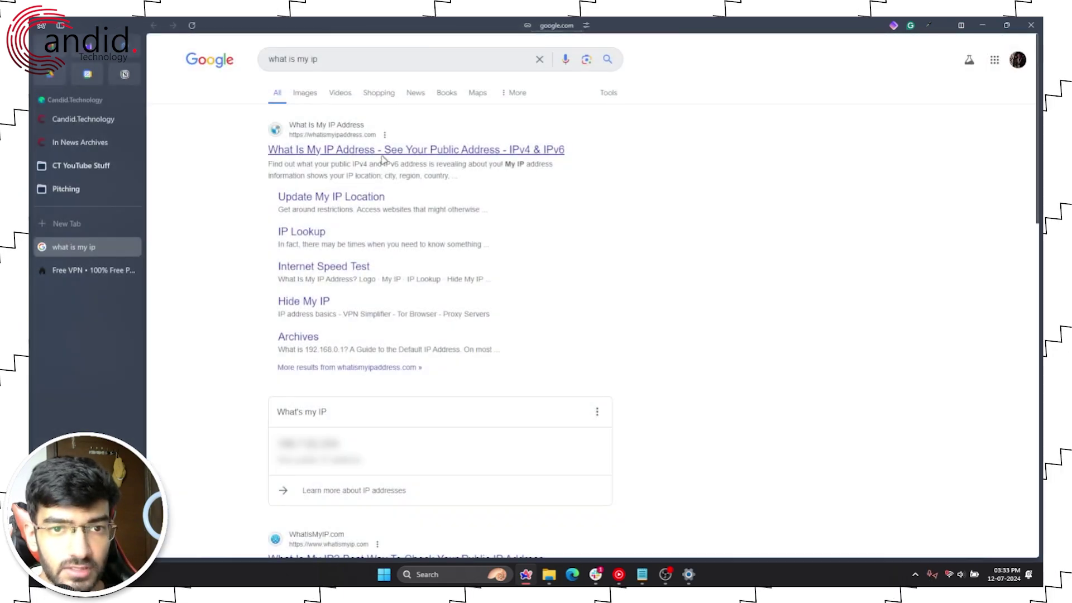
{"action": "left_click", "coordinate": [384, 153]}
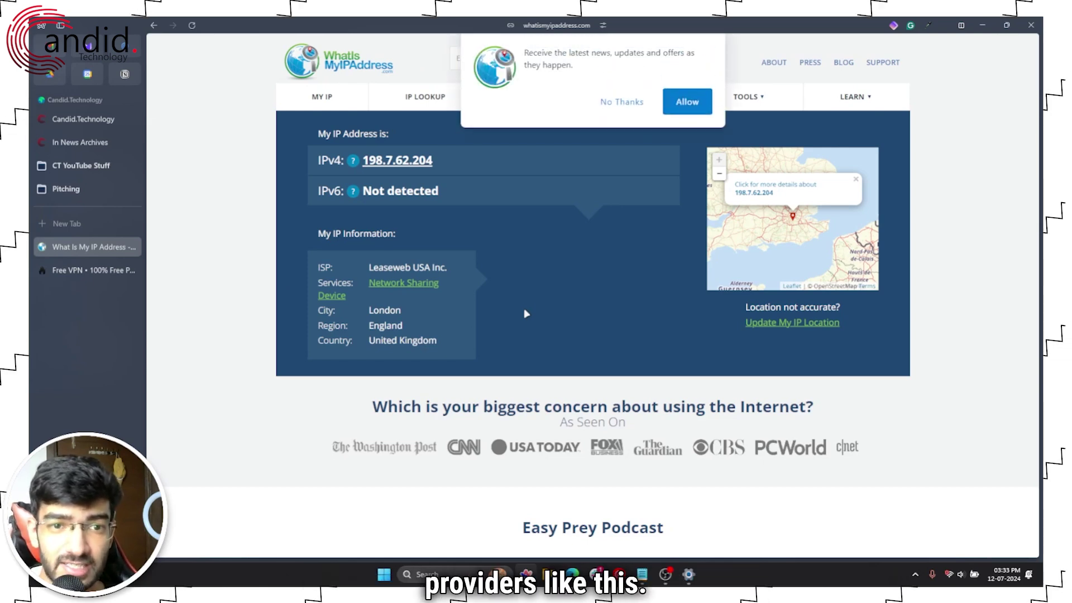
{"action": "left_click", "coordinate": [624, 102]}
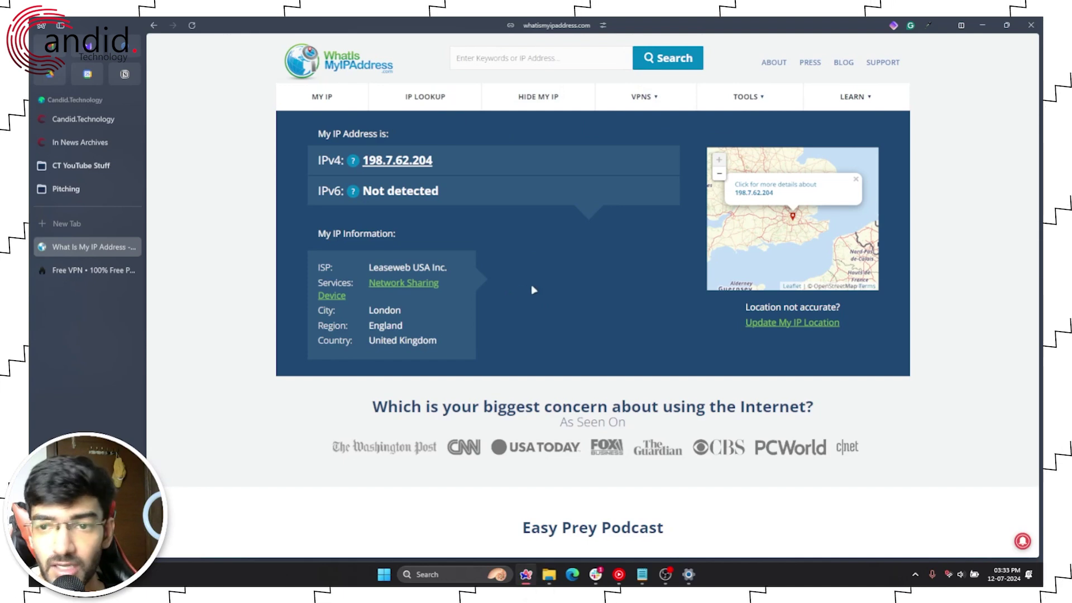